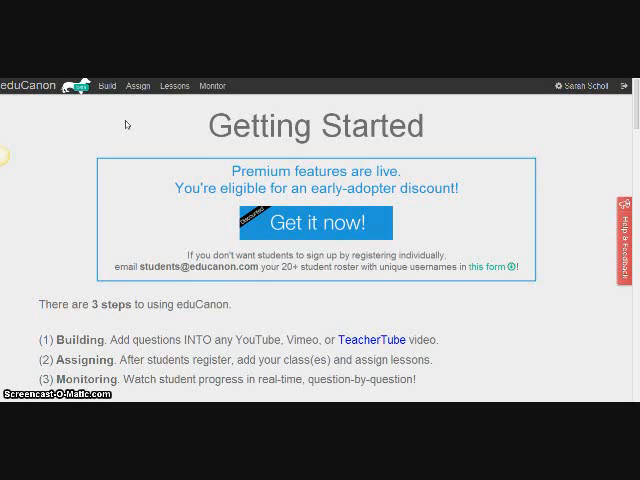
# - Go to Build and start a blank lesson with the title and video link fields ready
pyautogui.click(107, 88)
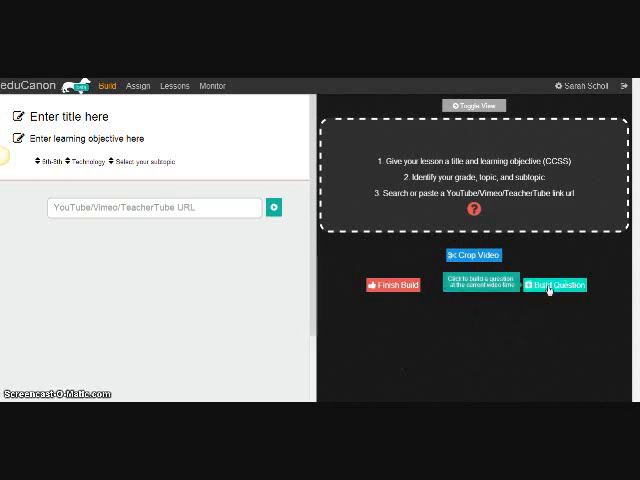
pyautogui.click(498, 336)
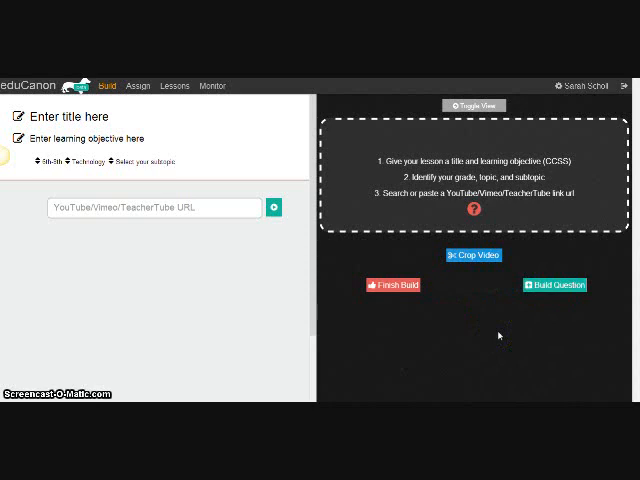
pyautogui.click(476, 303)
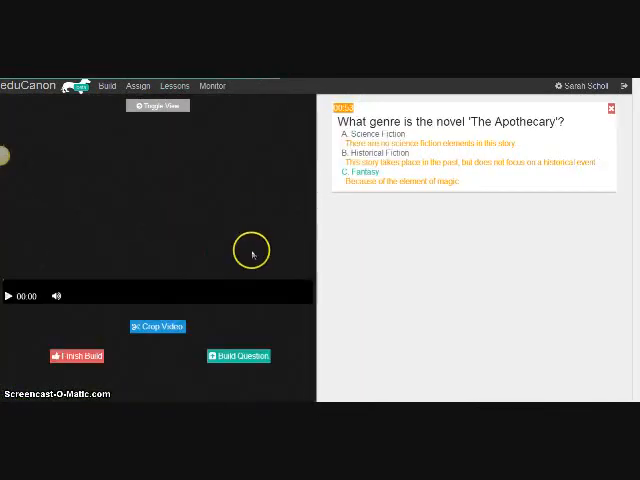
# - Play the Apothecary book trailer and pause it on the LONDON title frame
pyautogui.click(253, 254)
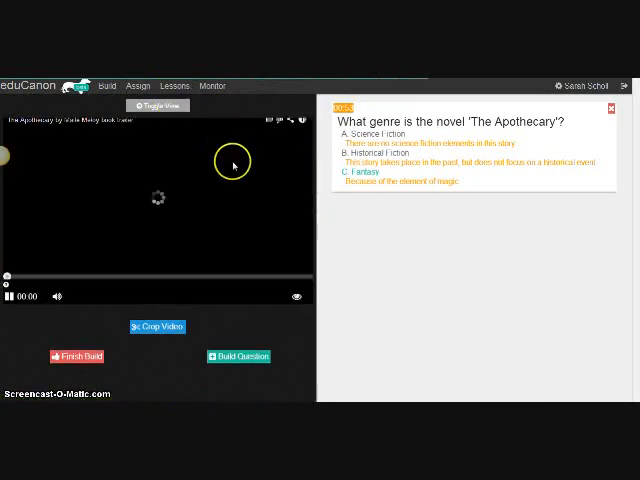
pyautogui.click(10, 297)
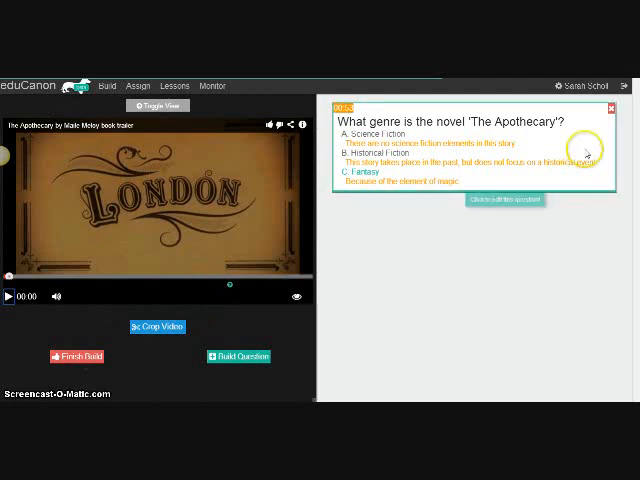
# - Edit the genre question, showing its three answer choices with Fantasy marked correct
pyautogui.click(514, 143)
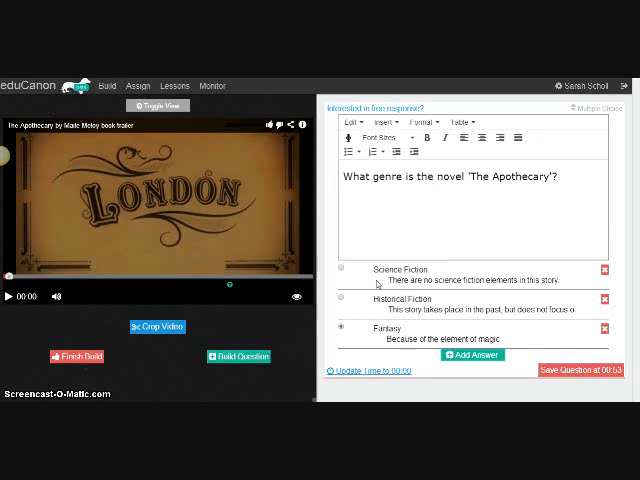
pyautogui.click(238, 347)
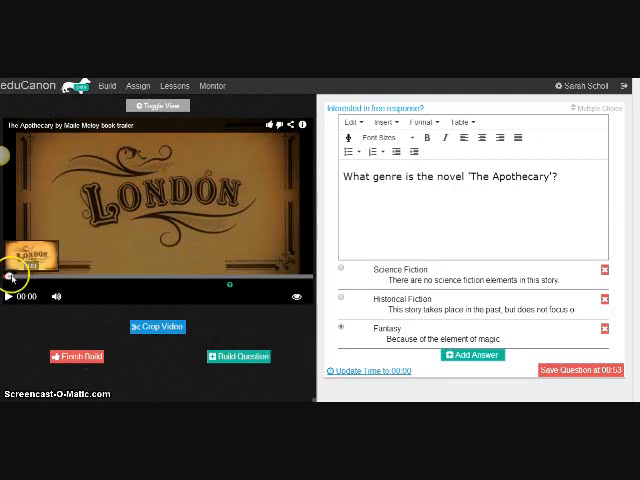
# - Drag the trailer's progress bar ahead to about 0:48
pyautogui.moveTo(10, 278); pyautogui.dragTo(88, 282)
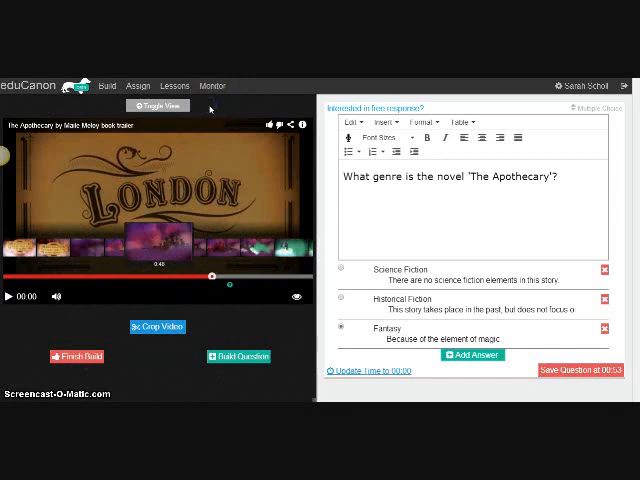
# - On the Assign page, drop Selecting the Correct Genre onto Sample Class and confirm the Feb 17 due date
pyautogui.click(177, 88)
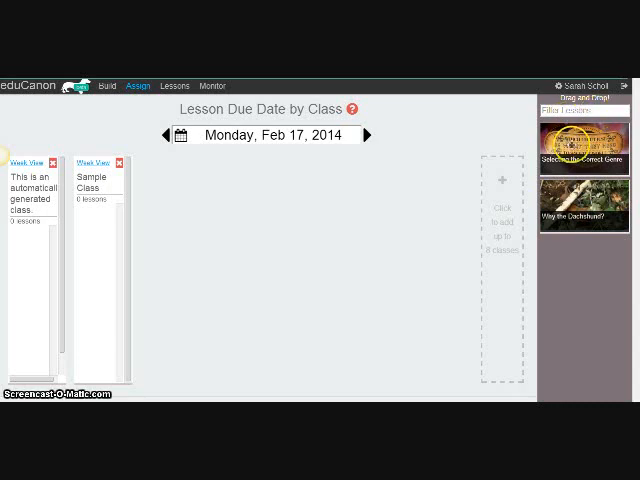
pyautogui.moveTo(575, 140)
pyautogui.mouseDown()
pyautogui.moveTo(287, 197)
pyautogui.moveTo(117, 176)
pyautogui.moveTo(100, 226)
pyautogui.mouseUp()
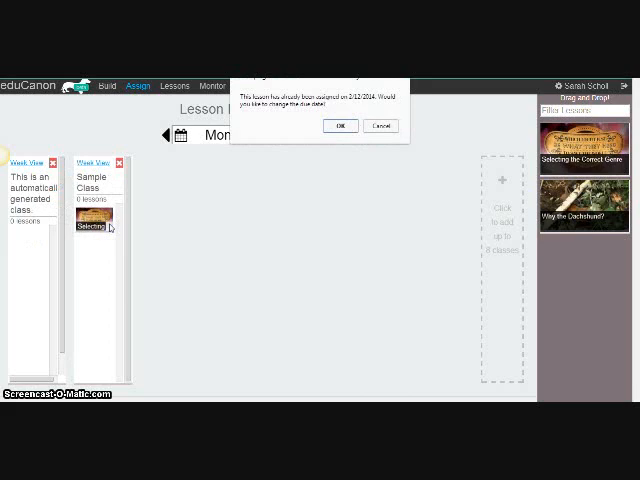
pyautogui.click(339, 128)
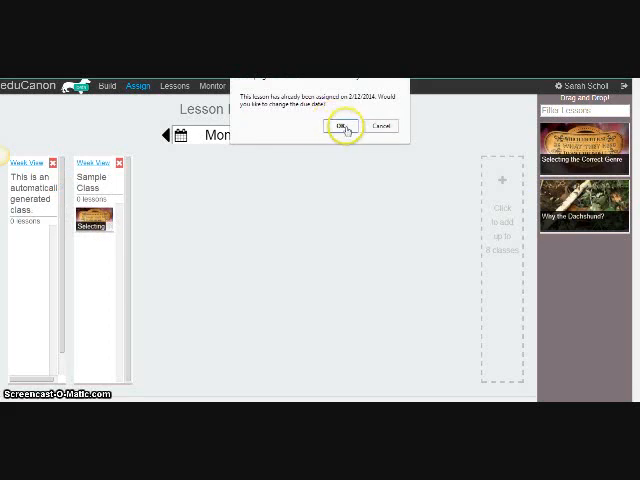
pyautogui.click(345, 128)
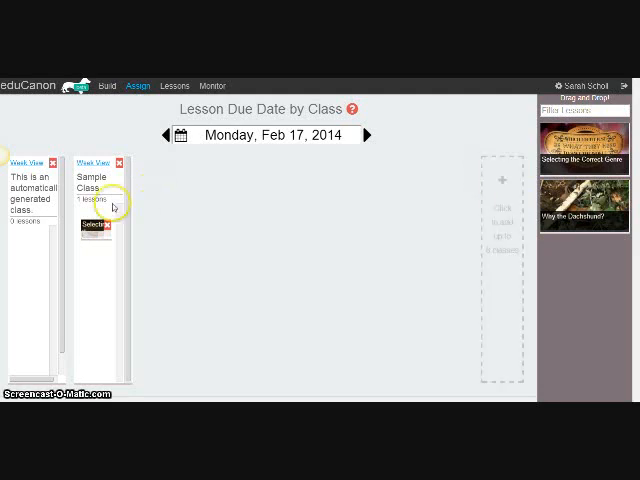
pyautogui.click(500, 229)
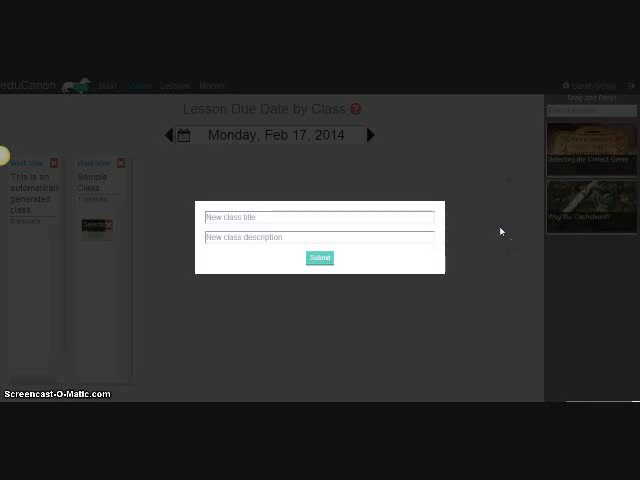
pyautogui.click(296, 217)
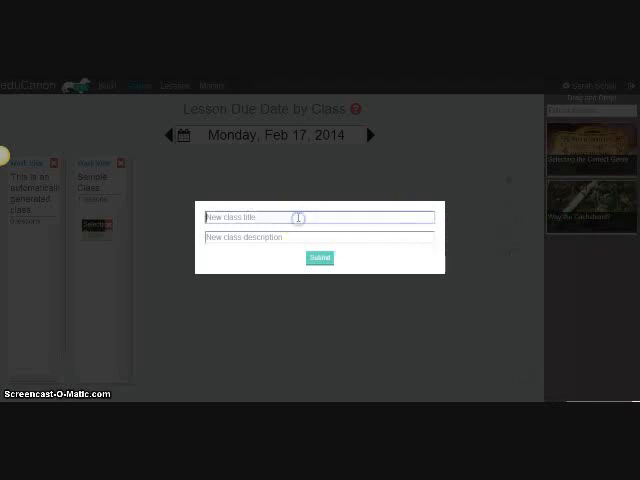
pyautogui.write('sample')
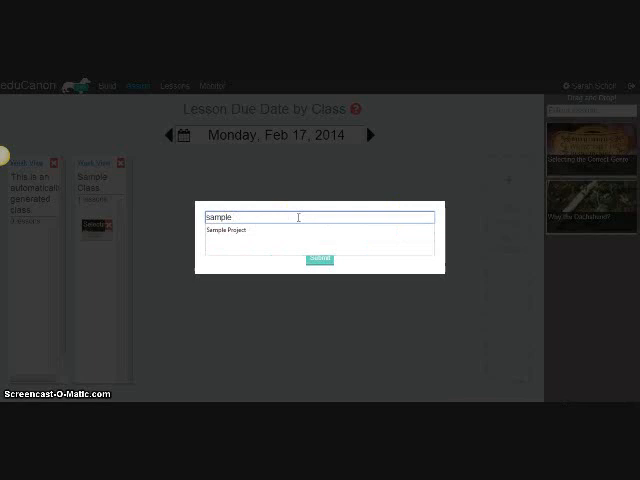
pyautogui.write(' 2')
pyautogui.click(308, 234)
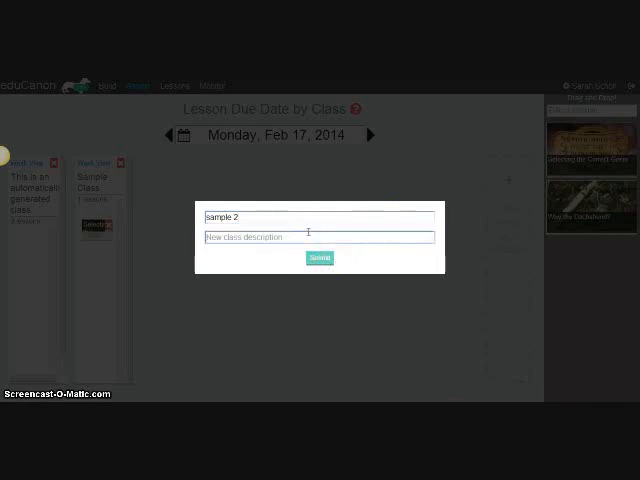
pyautogui.write('ILA')
pyautogui.click(320, 258)
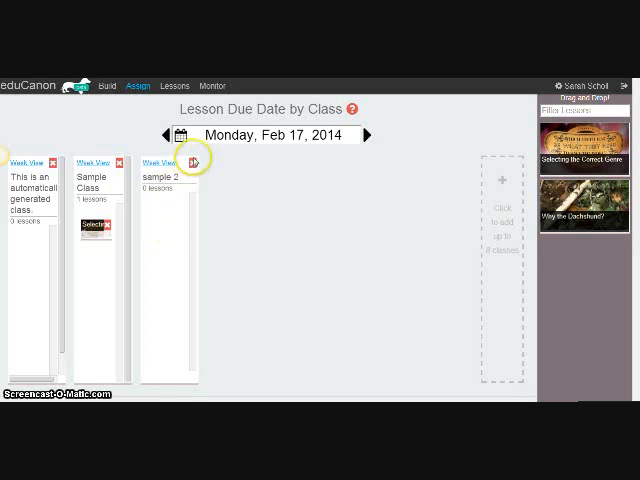
pyautogui.click(192, 163)
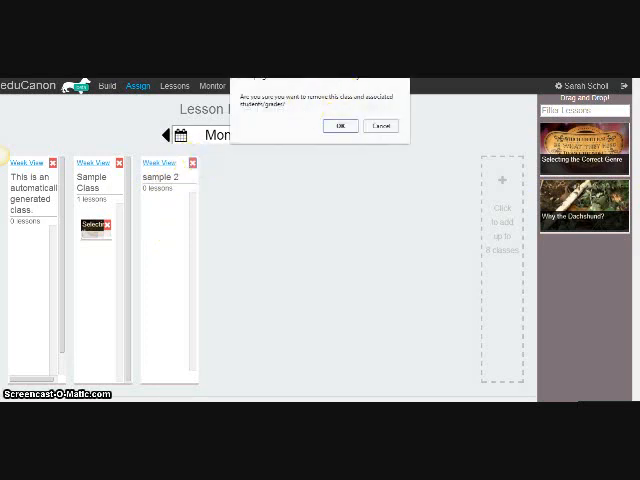
pyautogui.click(327, 129)
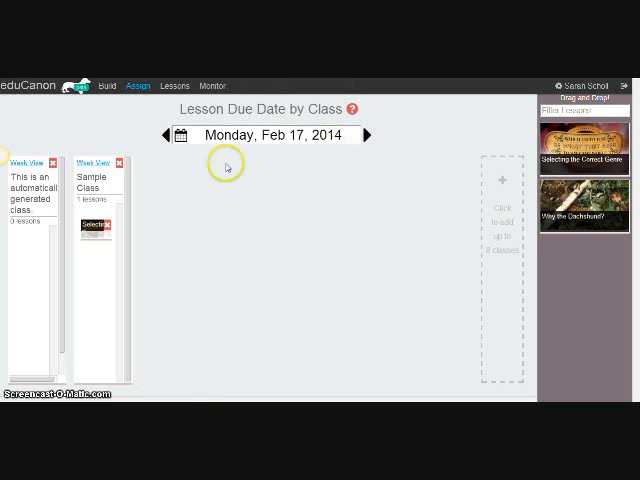
# - Show Sample Class's week view with the lesson on Monday 2/17
pyautogui.click(88, 164)
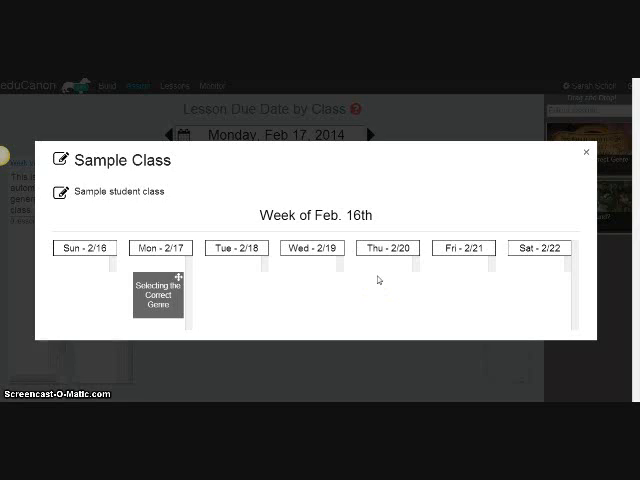
# - Move the lesson from Monday 2/17 to Thursday 2/20 and close the week view
pyautogui.moveTo(179, 278); pyautogui.dragTo(372, 275)
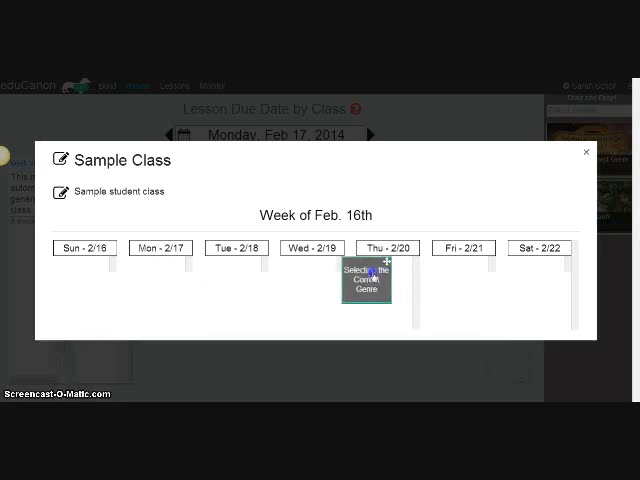
pyautogui.moveTo(372, 275); pyautogui.dragTo(171, 279)
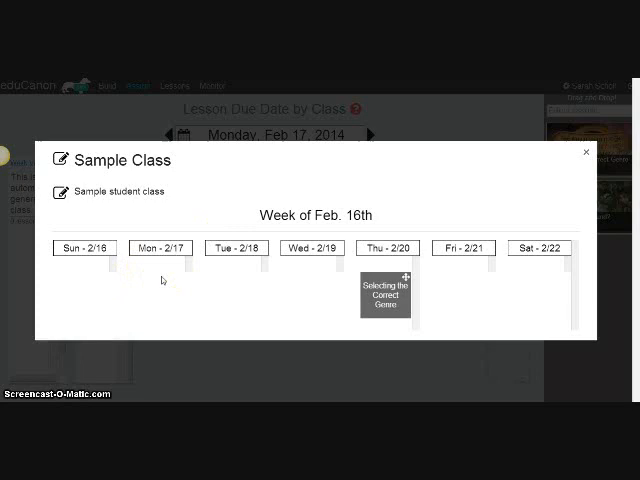
pyautogui.click(587, 155)
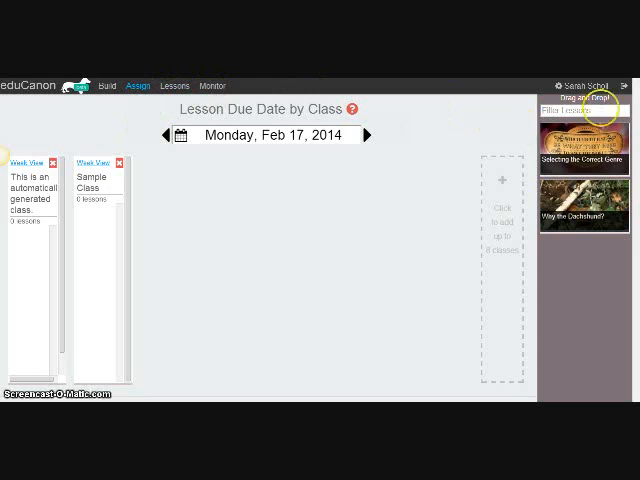
# - Go to My Profile and select Sam Student's classes entry
pyautogui.click(588, 86)
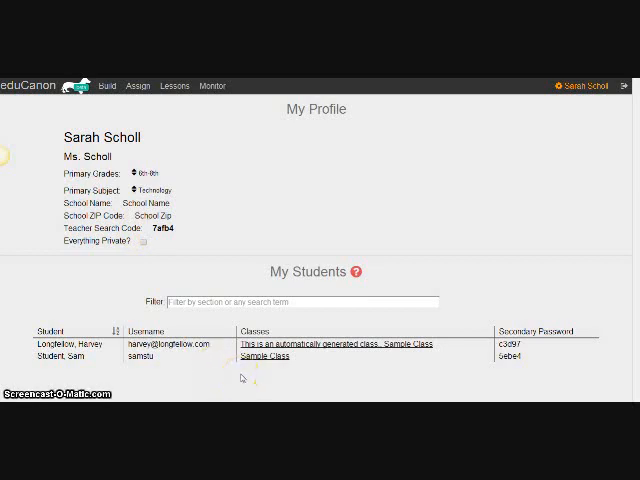
pyautogui.click(283, 357)
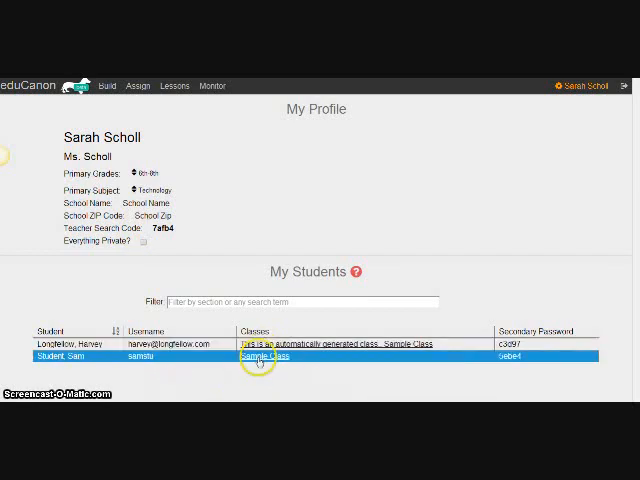
# - Untick and re-tick Sample Class for Sam Student so he stays enrolled, then close his dialog
pyautogui.click(258, 358)
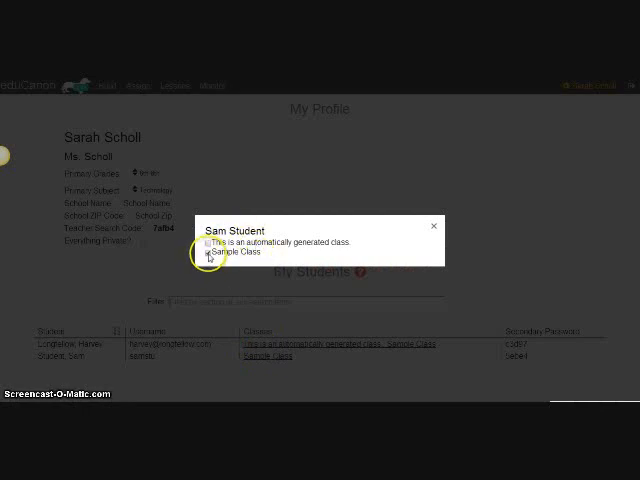
pyautogui.click(209, 258)
pyautogui.click(209, 253)
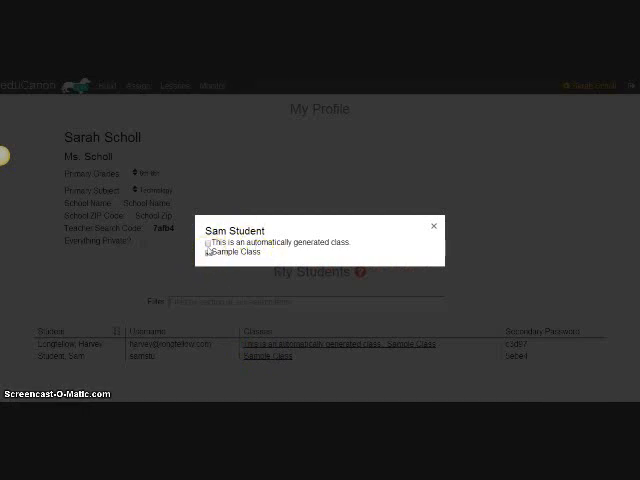
pyautogui.click(430, 227)
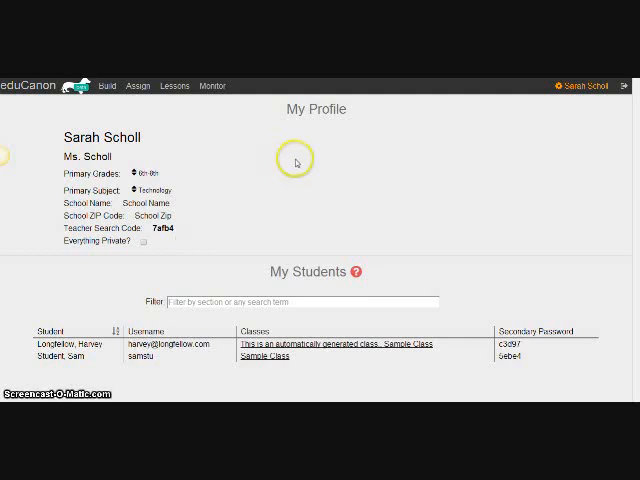
# - Go through Lessons to the Monitor page's Question-by-Question Breakdown
pyautogui.click(172, 89)
pyautogui.click(208, 89)
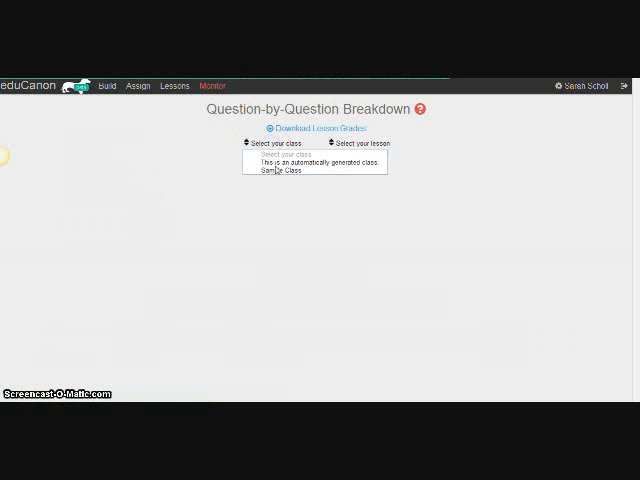
# - Choose Sample Class and the Selecting the Correct Genre lesson for the breakdown
pyautogui.click(274, 171)
pyautogui.click(341, 143)
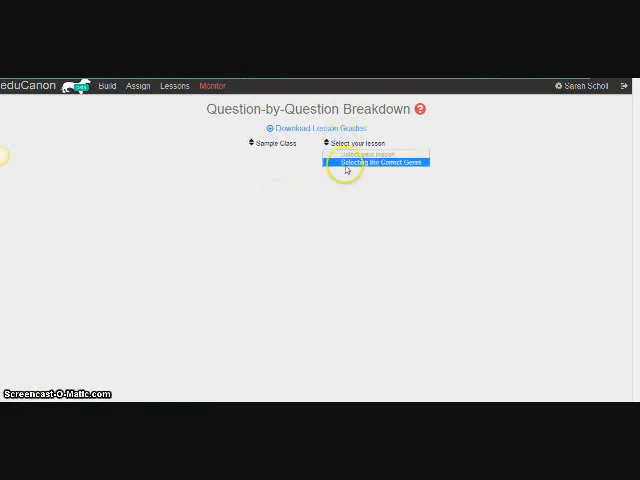
pyautogui.click(346, 166)
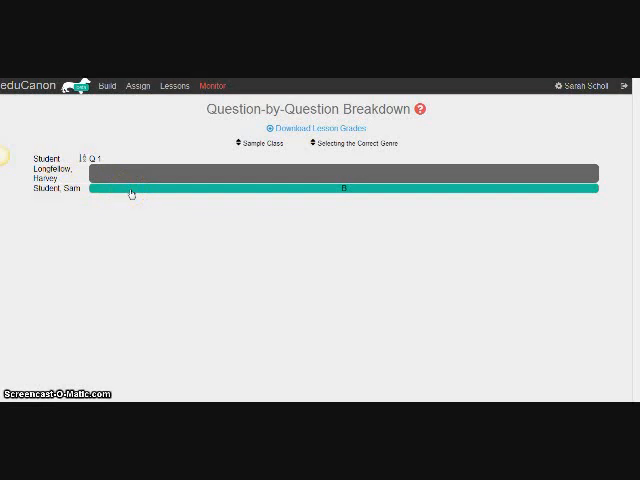
pyautogui.click(130, 193)
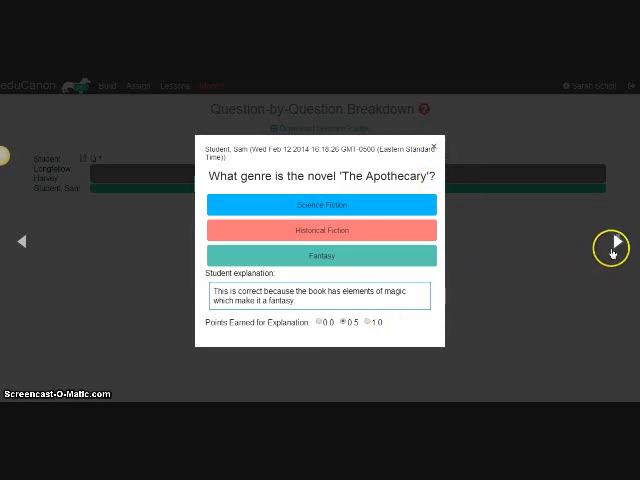
pyautogui.click(616, 246)
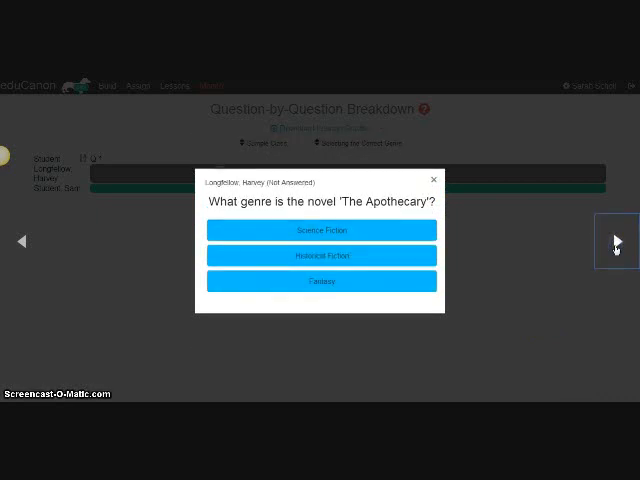
pyautogui.click(616, 245)
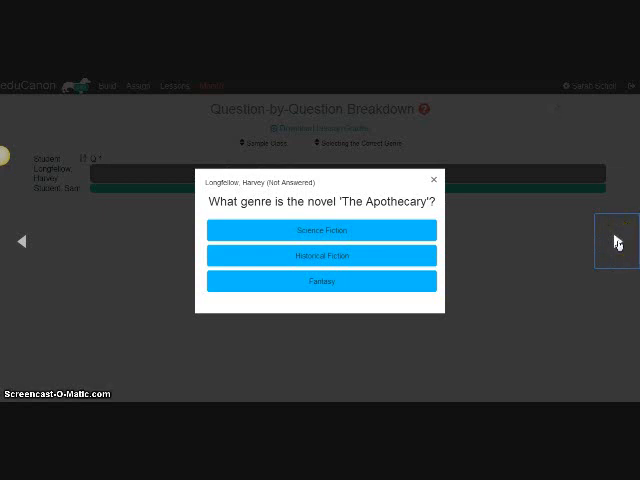
pyautogui.click(616, 244)
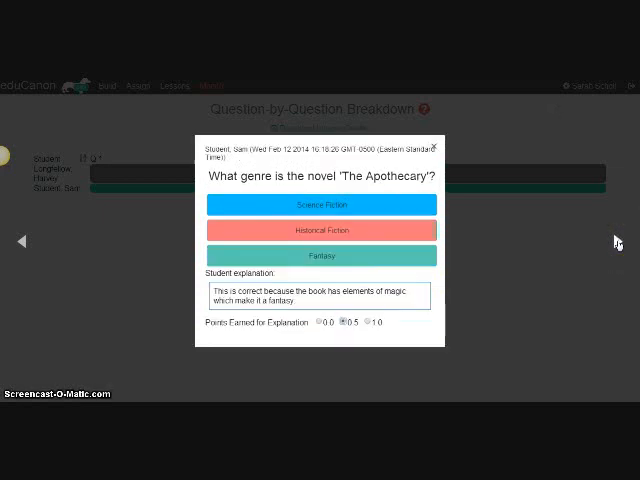
pyautogui.click(432, 148)
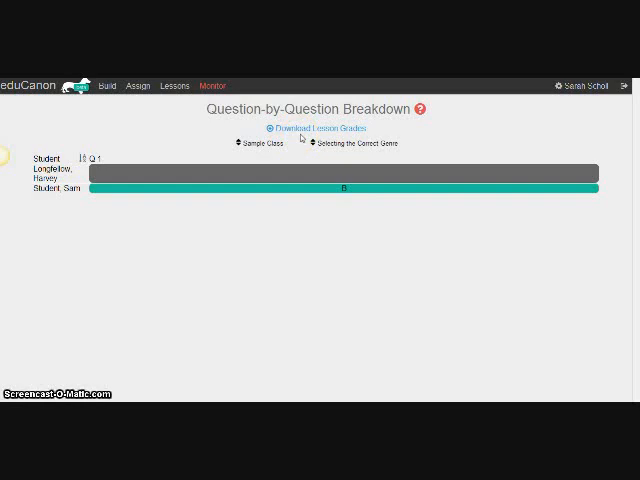
pyautogui.moveTo(290, 128)
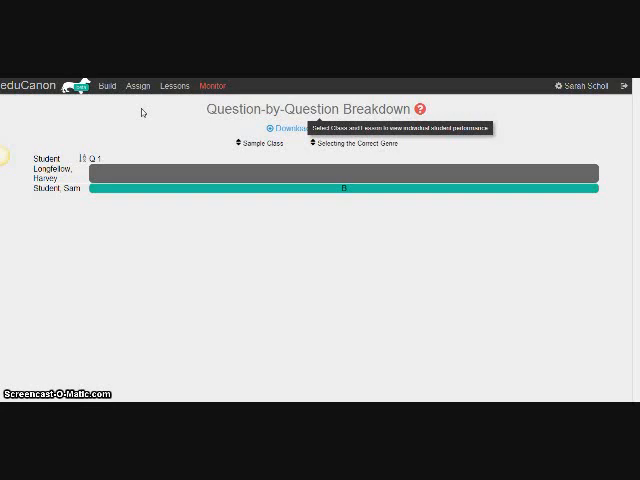
# - Go to Build from the navigation bar to start a new lesson
pyautogui.click(107, 87)
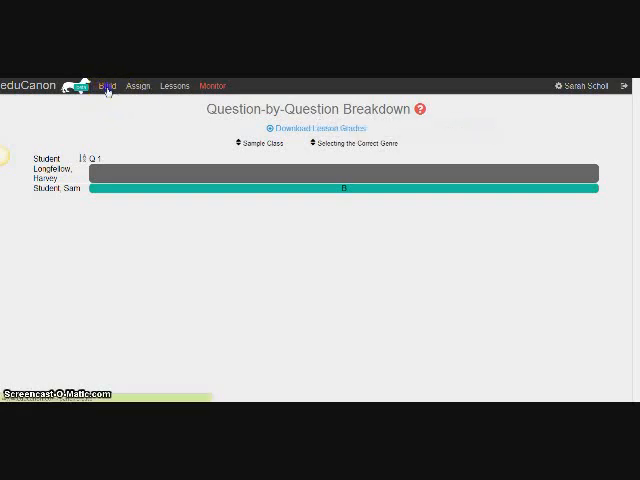